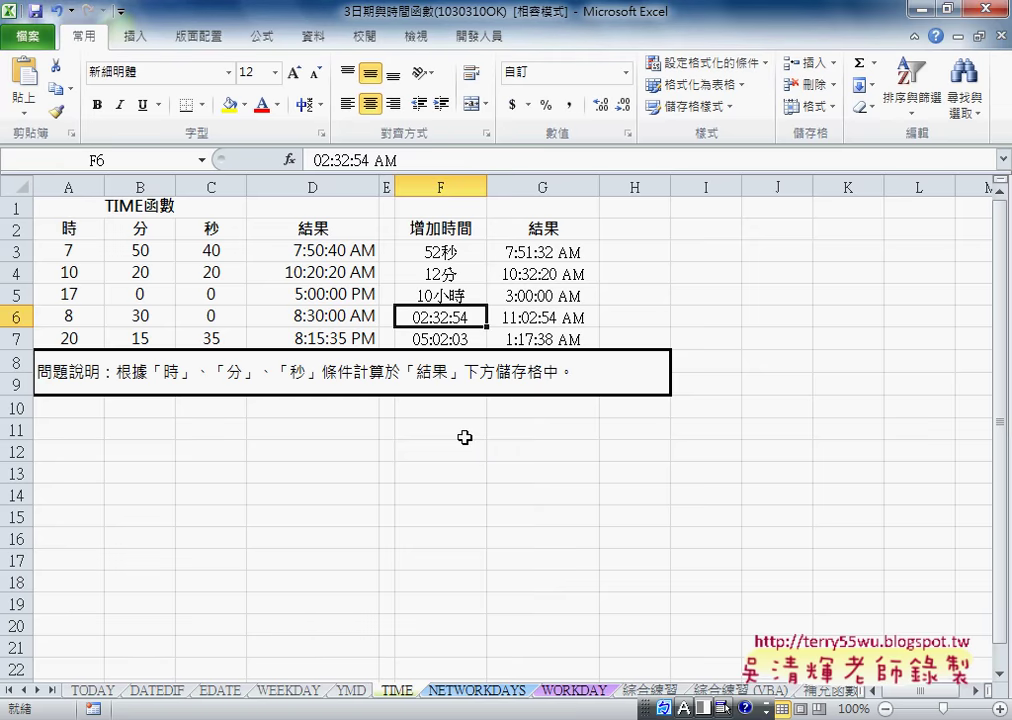
# - Open the TIME Function Arguments dialog for cell G3's formula
pyautogui.click(463, 430)
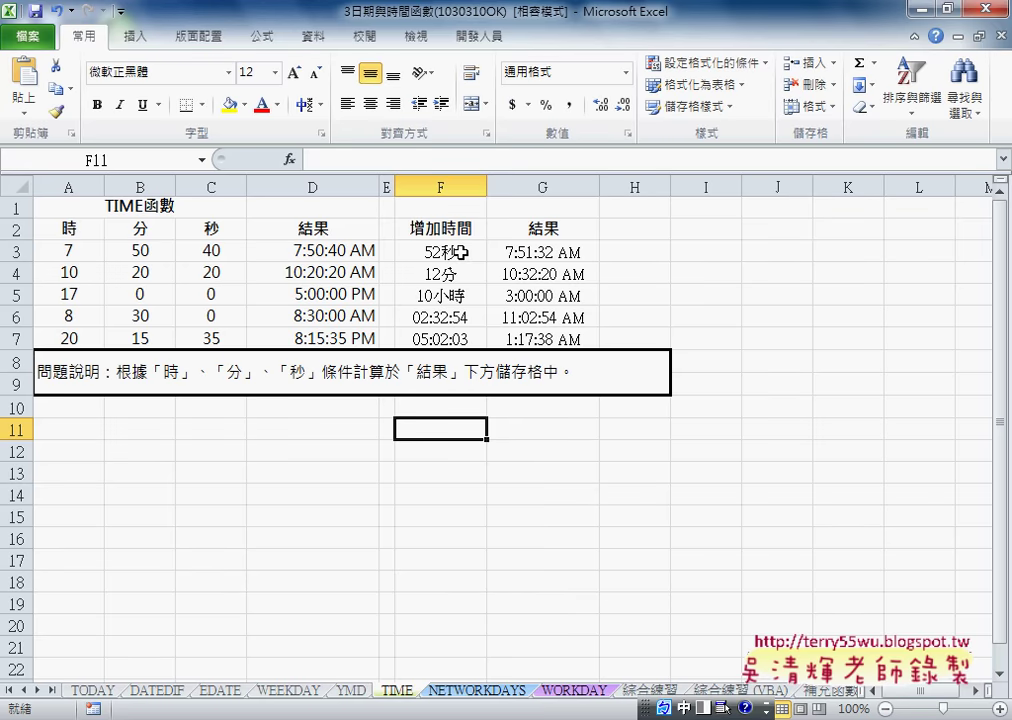
pyautogui.click(556, 255)
pyautogui.click(335, 160)
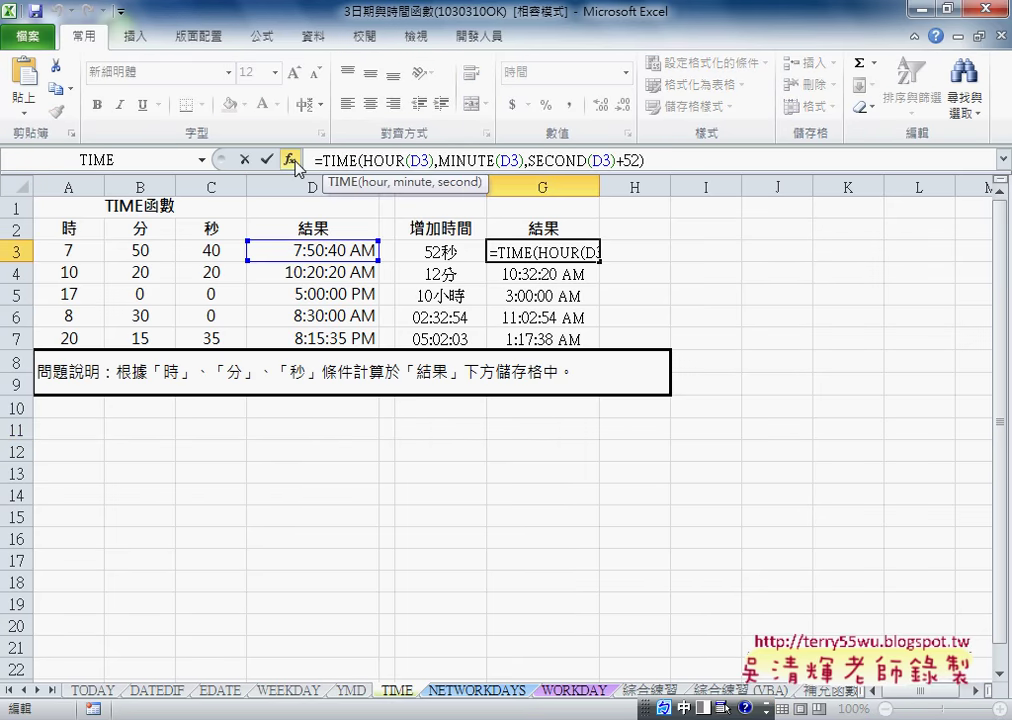
pyautogui.click(290, 160)
# - Highlight G3's TIME arguments, which evaluate to hour 7, minute 50 and second 92
pyautogui.moveTo(577, 411)
pyautogui.mouseDown()
pyautogui.moveTo(636, 370)
pyautogui.moveTo(628, 377)
pyautogui.mouseUp()
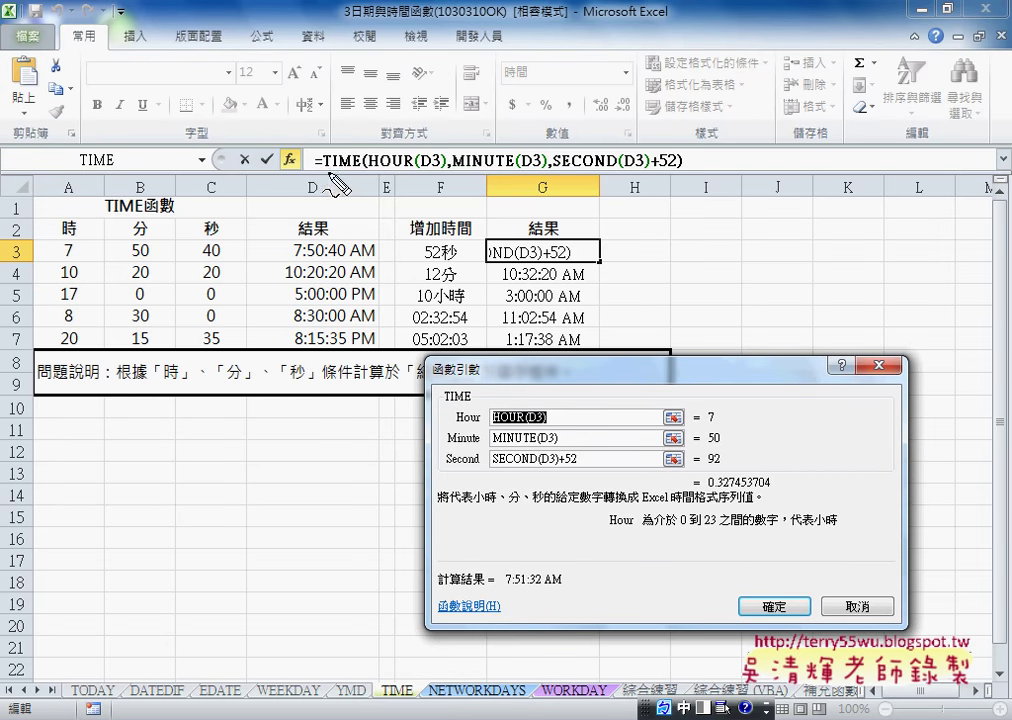
pyautogui.moveTo(325, 173); pyautogui.dragTo(362, 171)
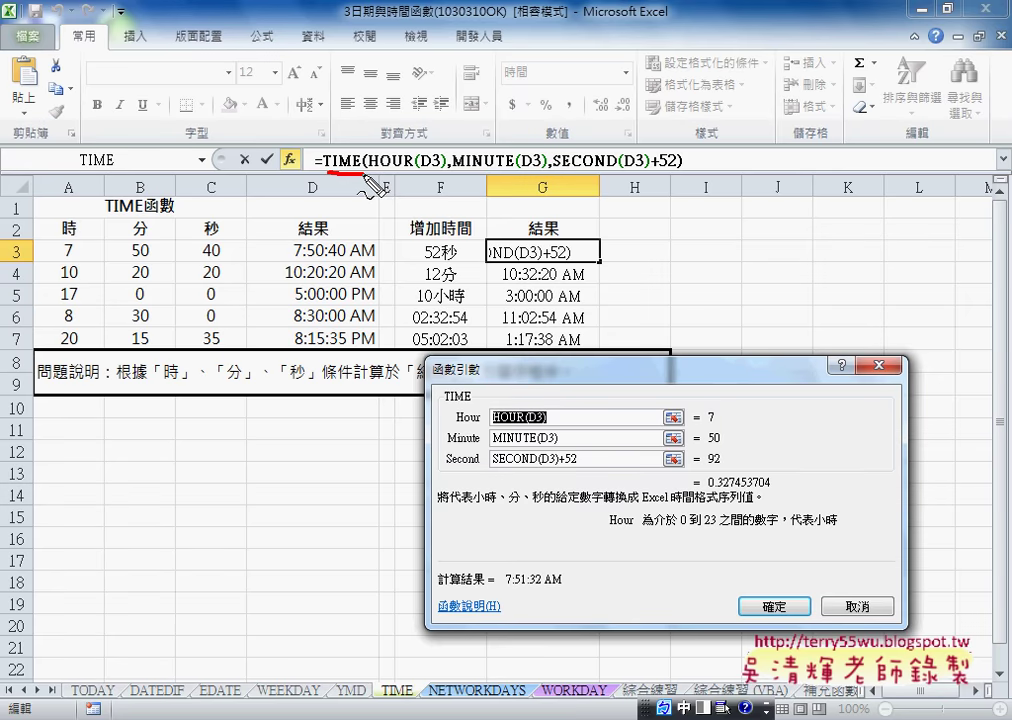
pyautogui.moveTo(494, 424); pyautogui.dragTo(517, 425)
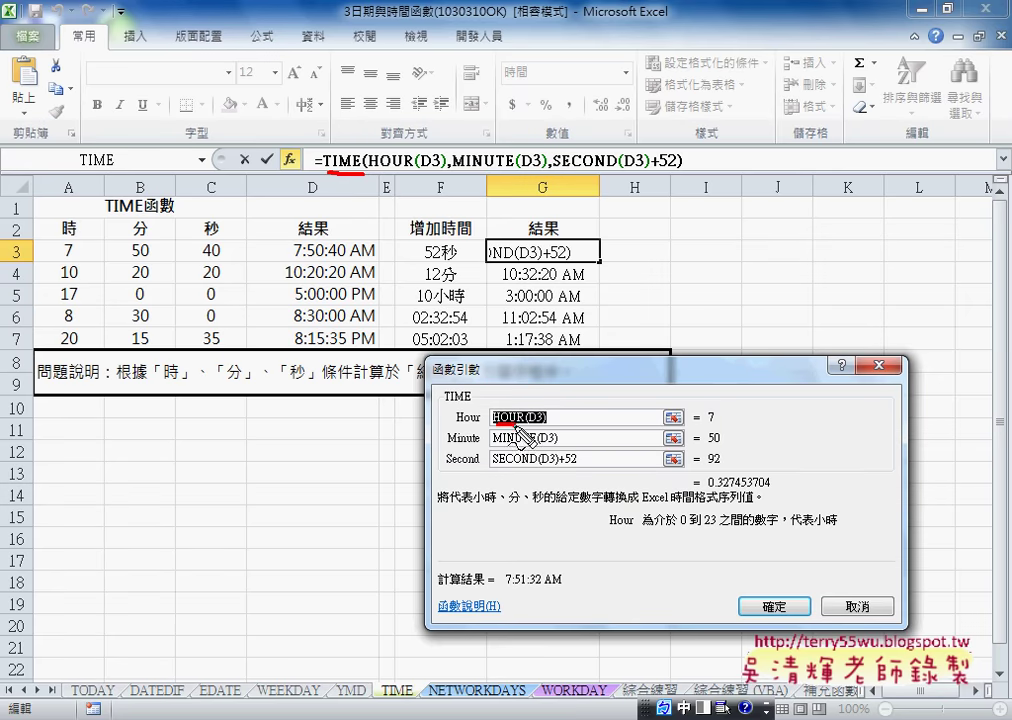
pyautogui.moveTo(376, 265)
pyautogui.mouseDown()
pyautogui.moveTo(351, 266)
pyautogui.moveTo(376, 265)
pyautogui.moveTo(533, 410)
pyautogui.moveTo(546, 392)
pyautogui.mouseUp()
pyautogui.moveTo(716, 409); pyautogui.dragTo(718, 418)
pyautogui.moveTo(493, 447); pyautogui.dragTo(520, 447)
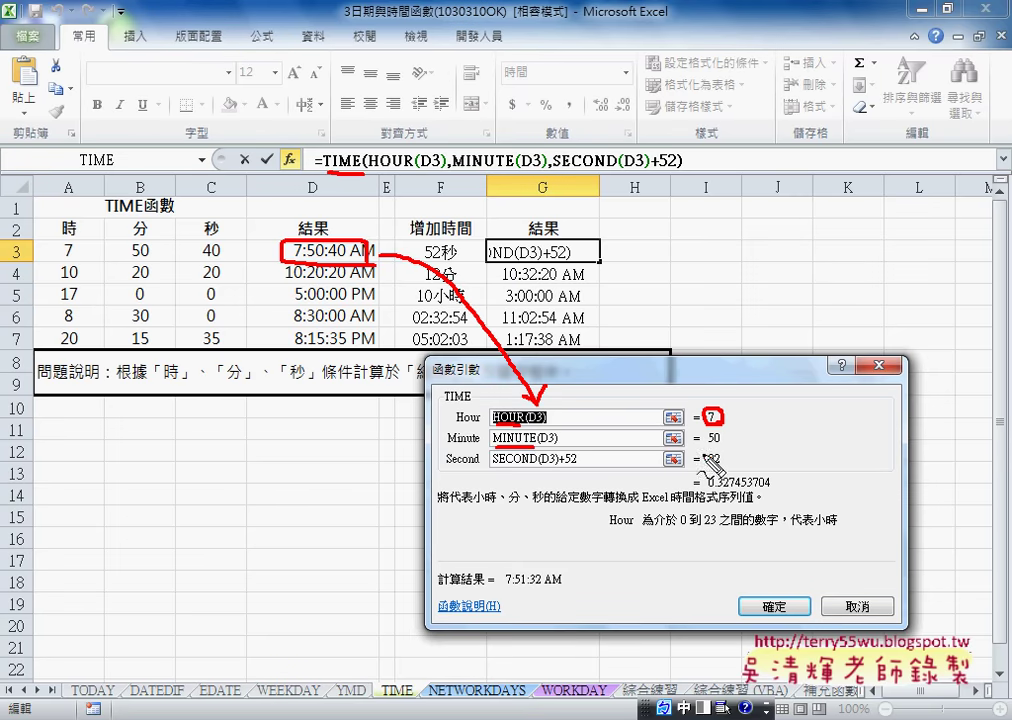
pyautogui.moveTo(716, 428); pyautogui.dragTo(733, 440)
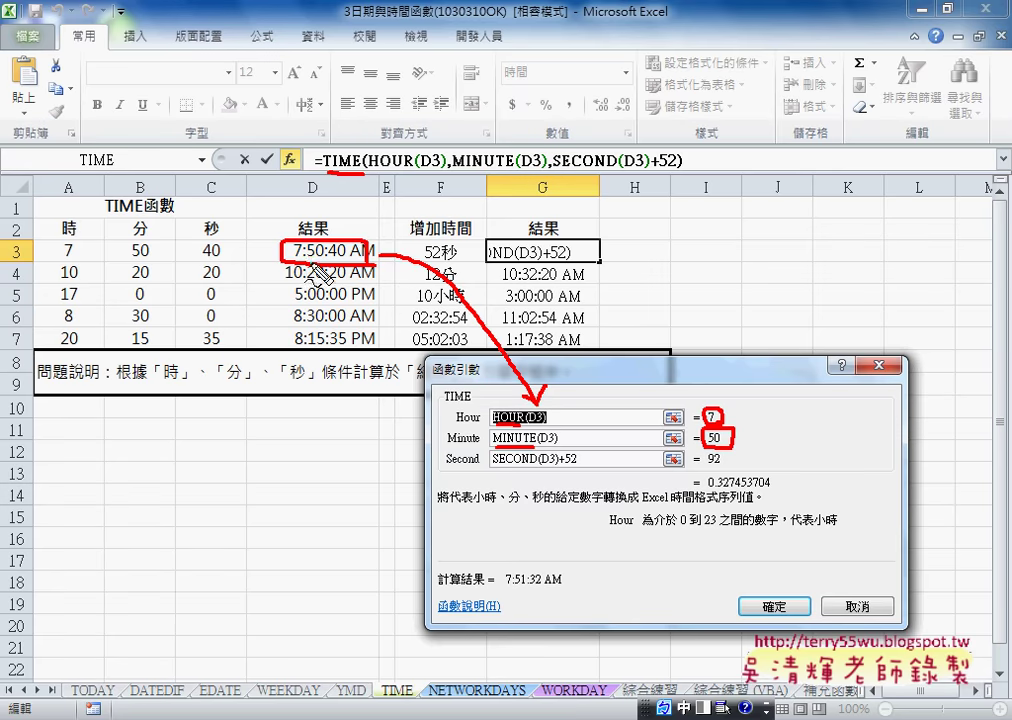
pyautogui.moveTo(493, 466); pyautogui.dragTo(527, 465)
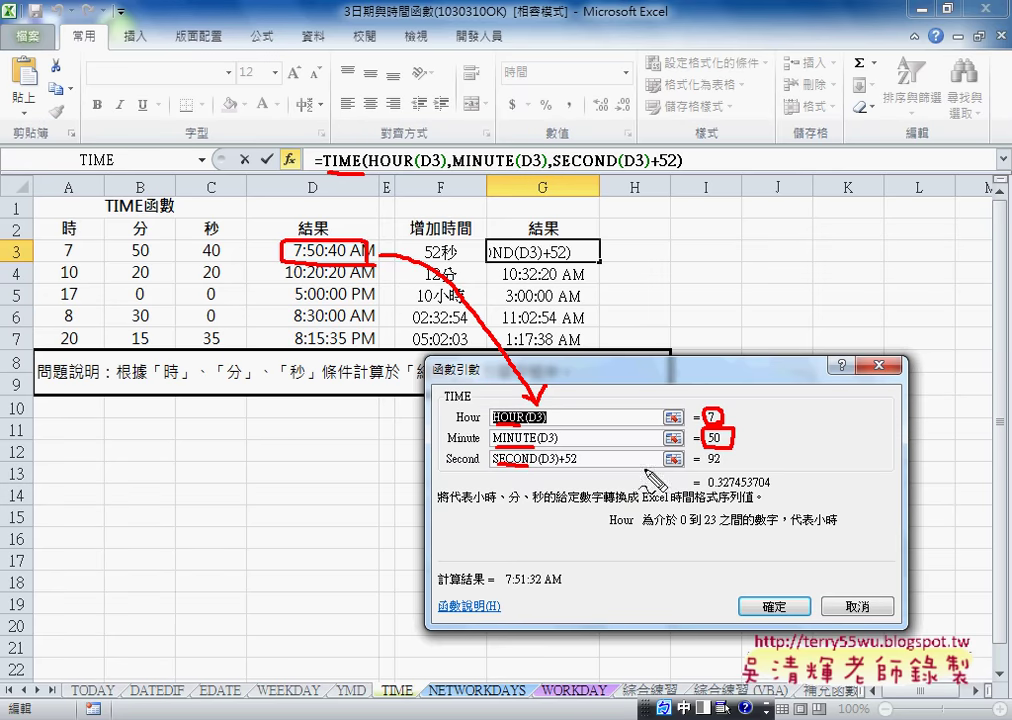
pyautogui.moveTo(338, 268); pyautogui.dragTo(350, 270)
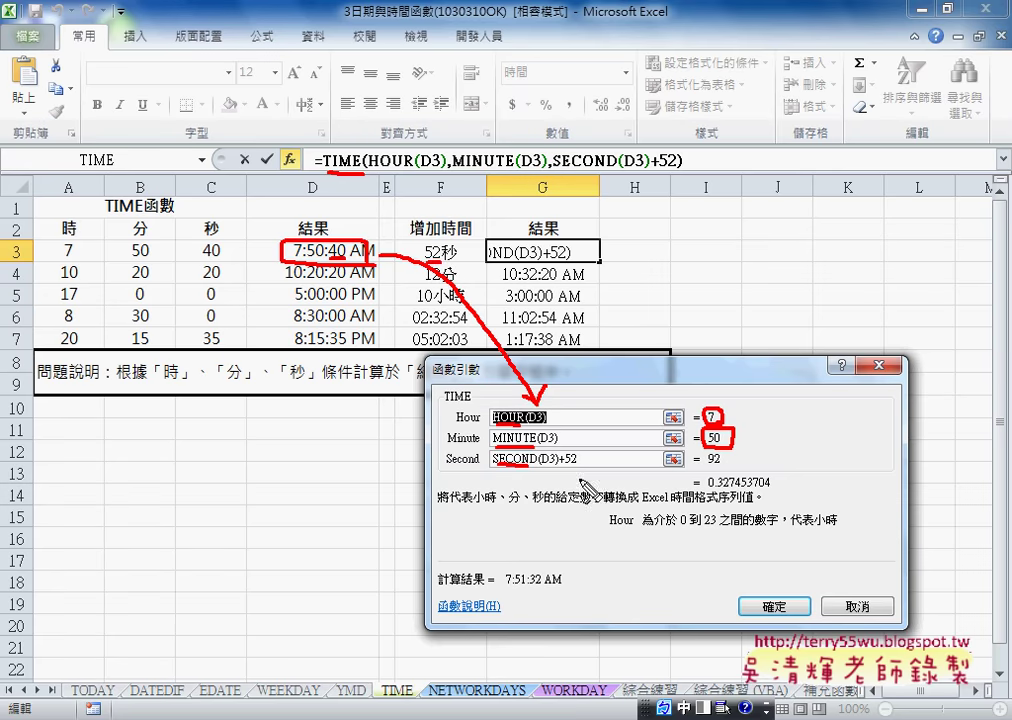
pyautogui.moveTo(560, 464); pyautogui.dragTo(578, 464)
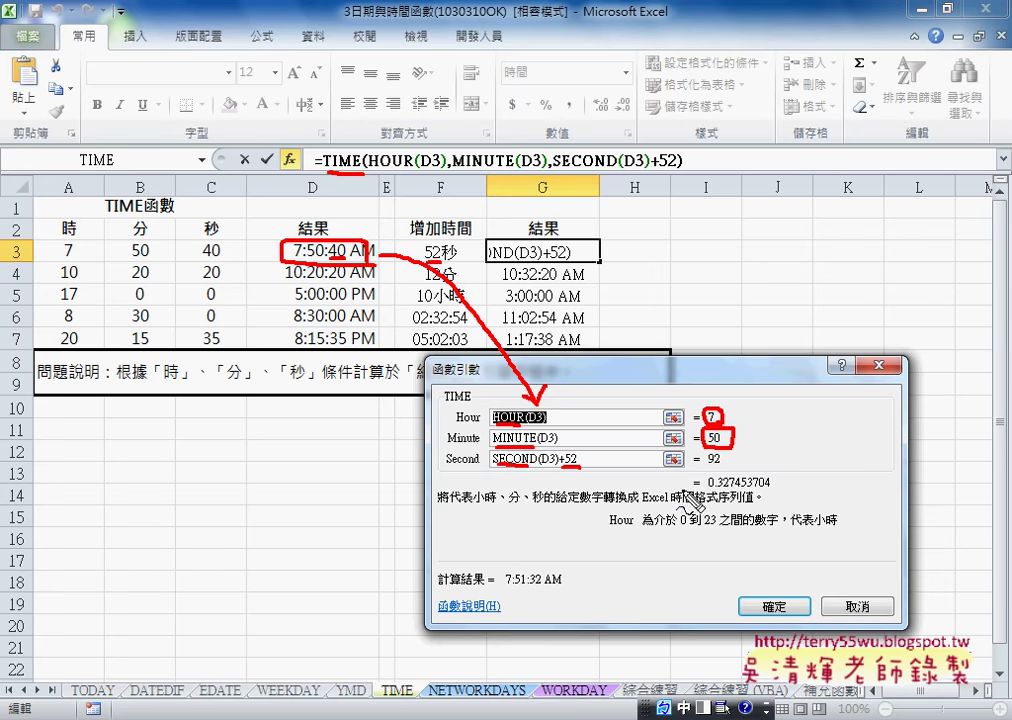
pyautogui.moveTo(706, 467); pyautogui.dragTo(721, 467)
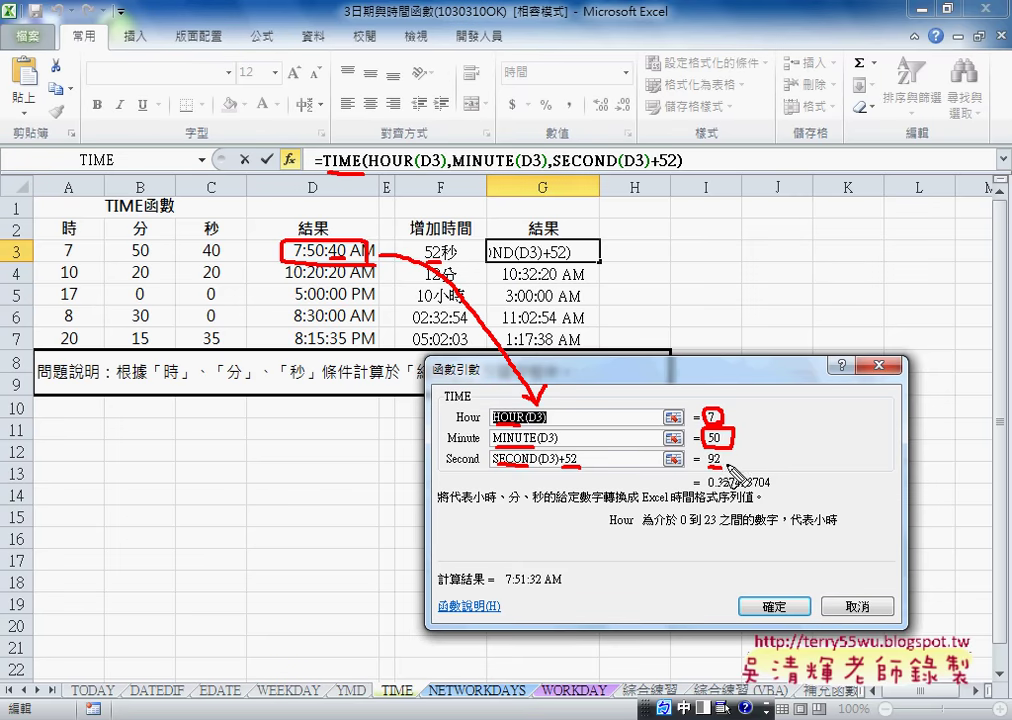
pyautogui.press('Escape')
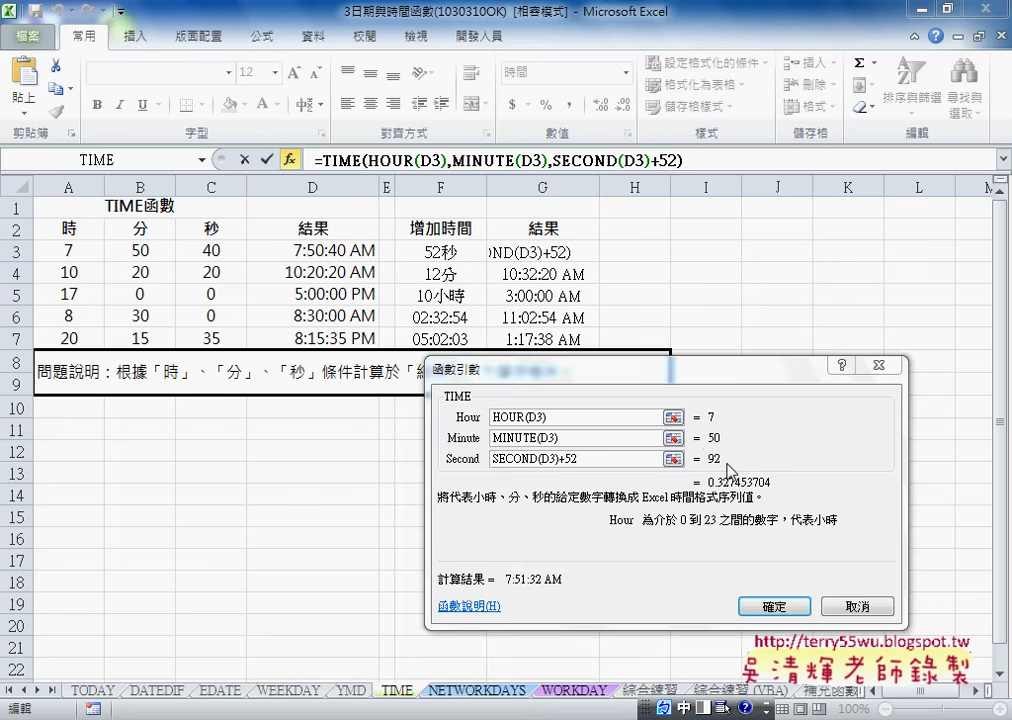
# - Keep G3's formula, verify its Time number format for 7:51:32 AM, and move to G4
pyautogui.click(775, 606)
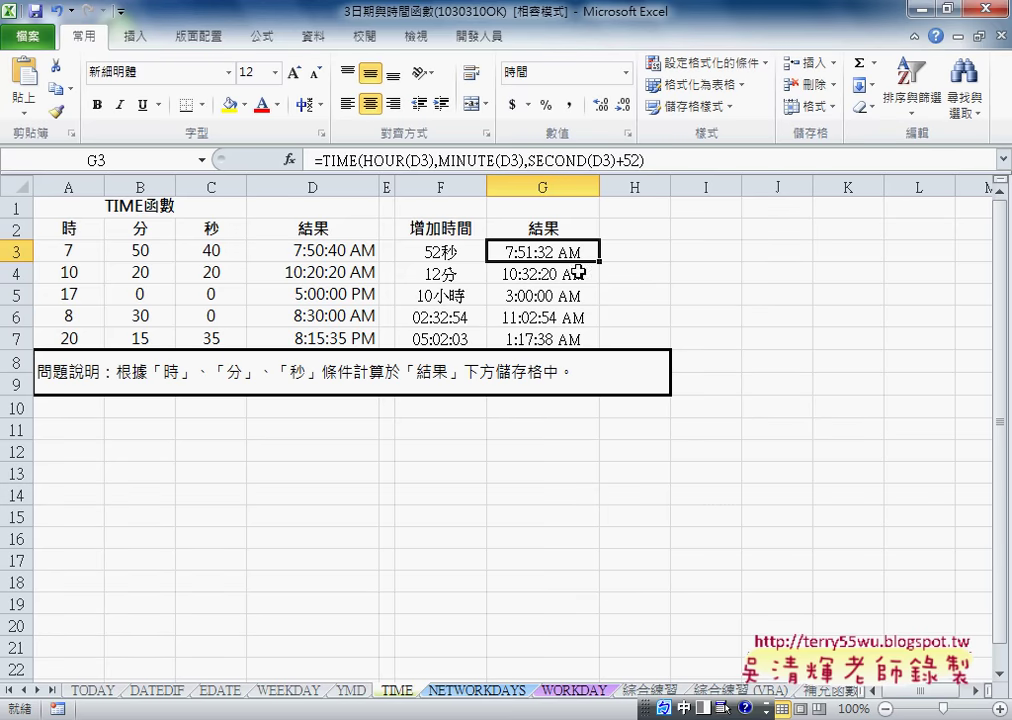
pyautogui.rightClick(581, 255)
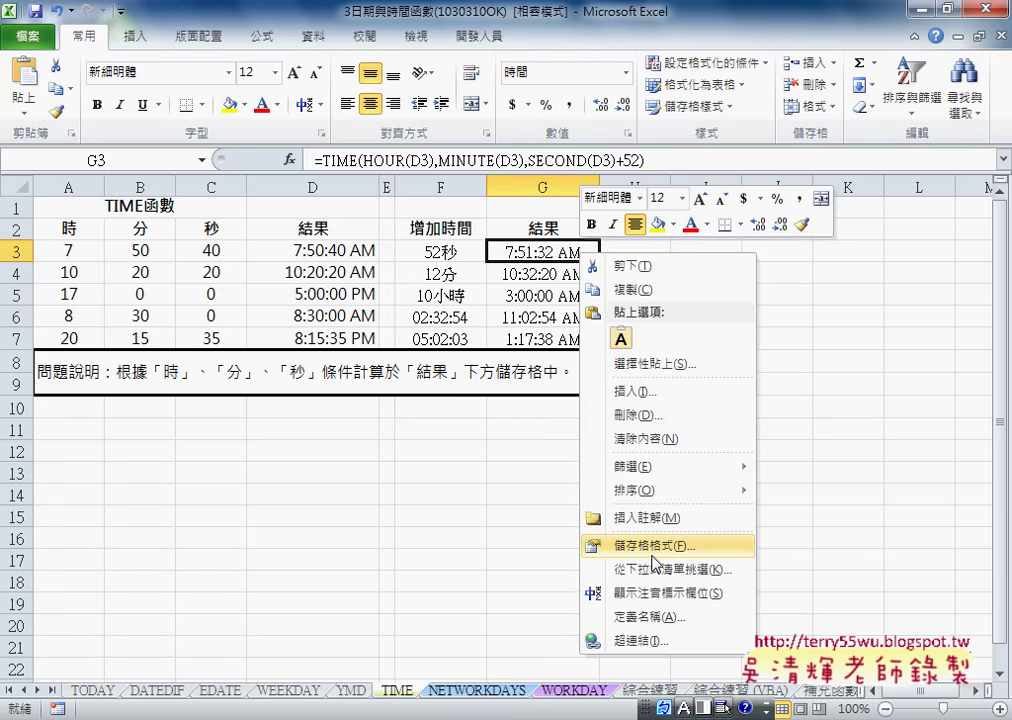
pyautogui.click(596, 543)
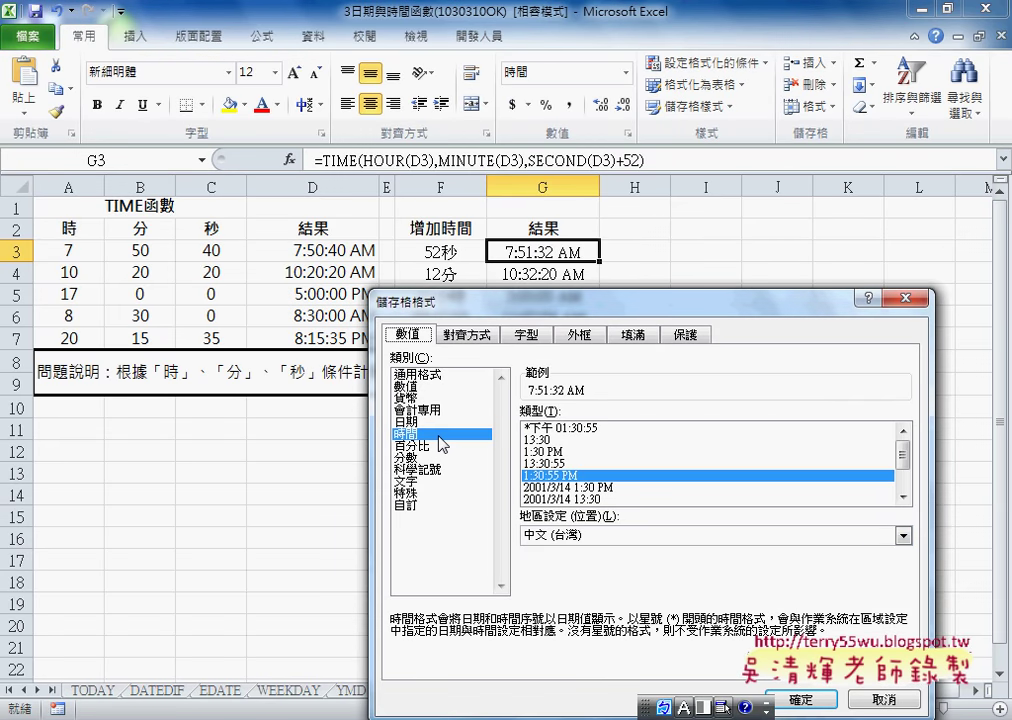
pyautogui.press('Return')
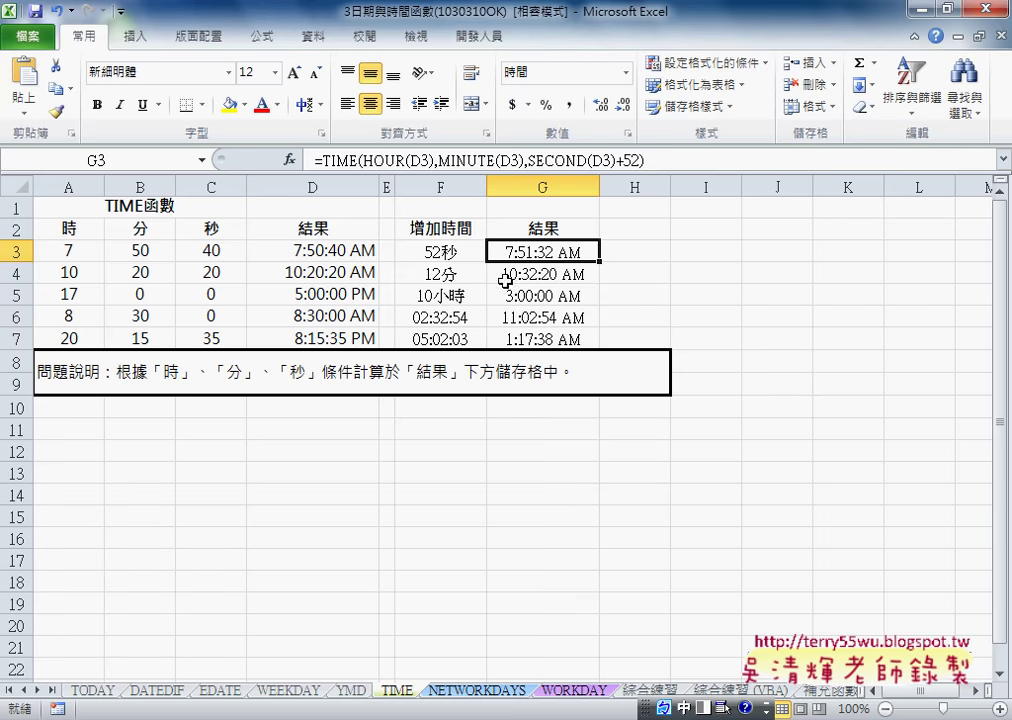
pyautogui.press('Down')
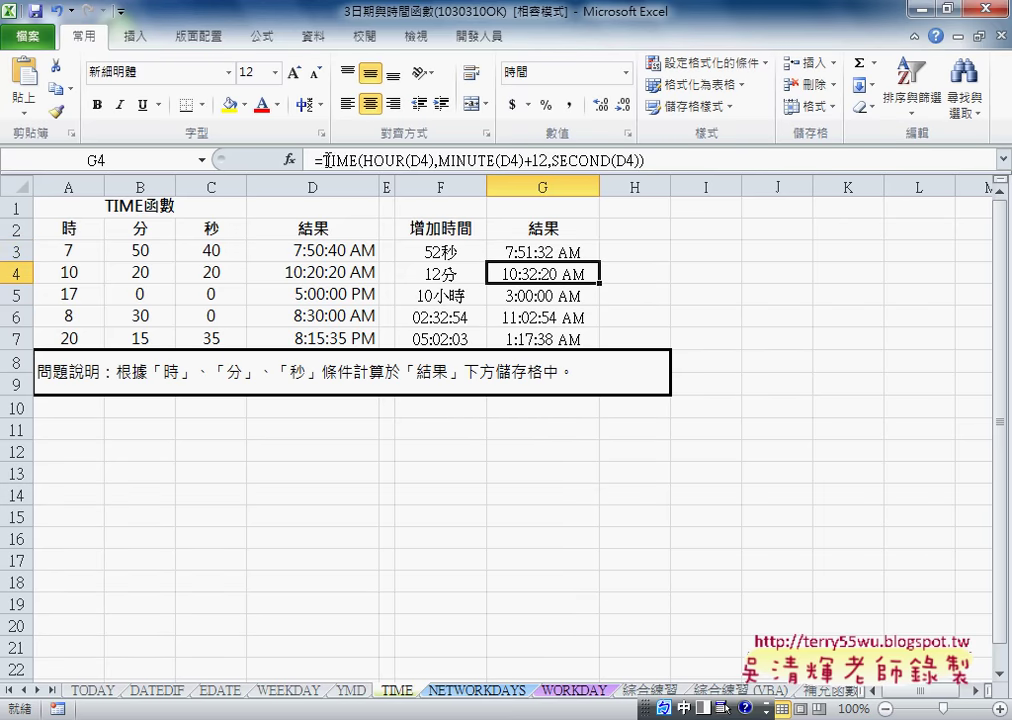
# - Review G4's TIME arguments, highlighting the +12 minutes, accept the formula, and select G5
pyautogui.click(327, 160)
pyautogui.click(289, 160)
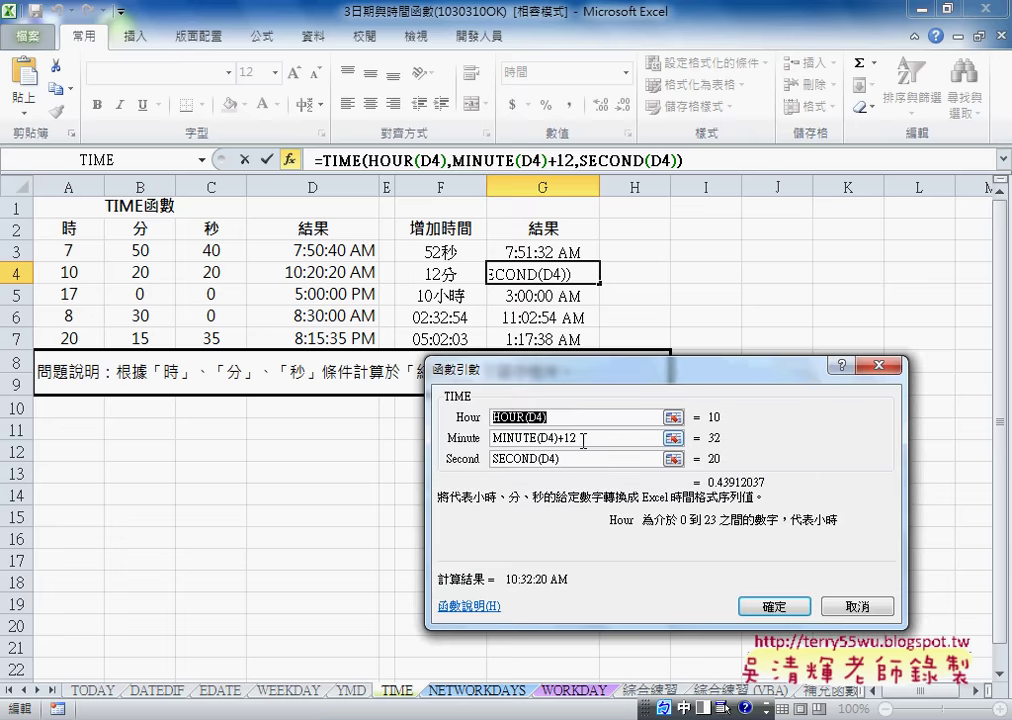
pyautogui.moveTo(577, 438); pyautogui.dragTo(559, 438)
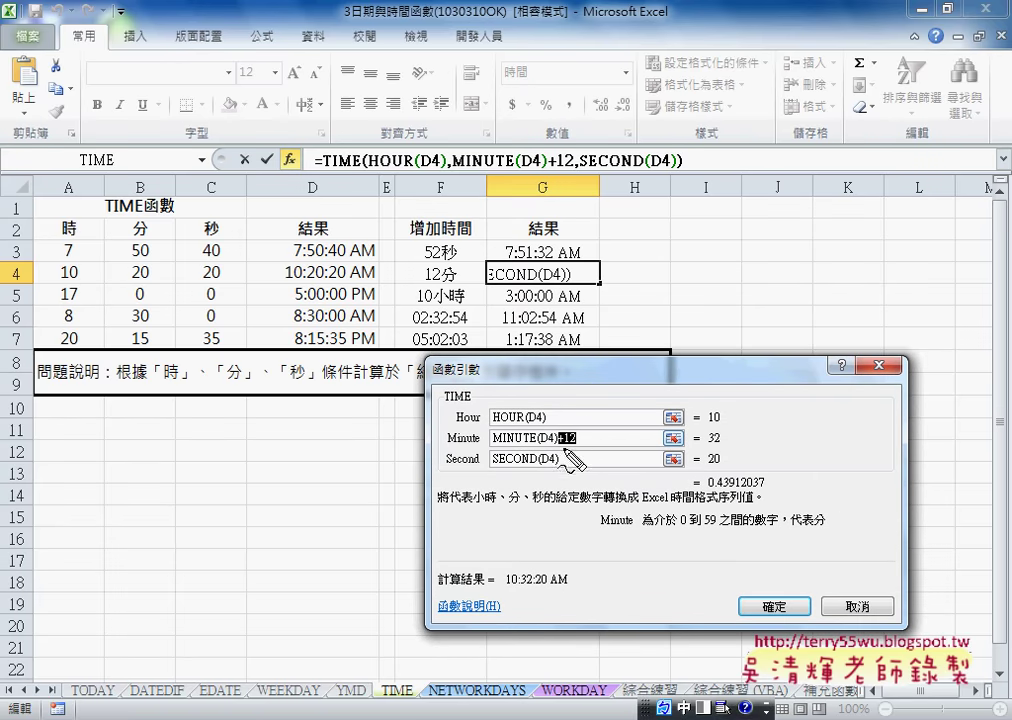
pyautogui.moveTo(559, 446); pyautogui.dragTo(581, 448)
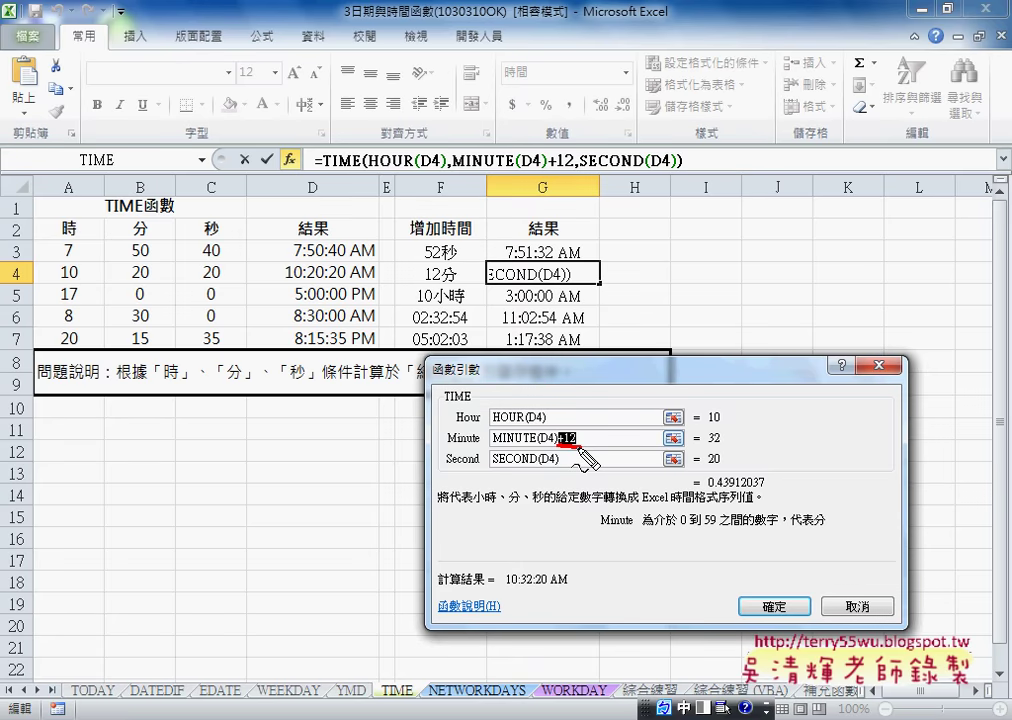
pyautogui.press('Escape')
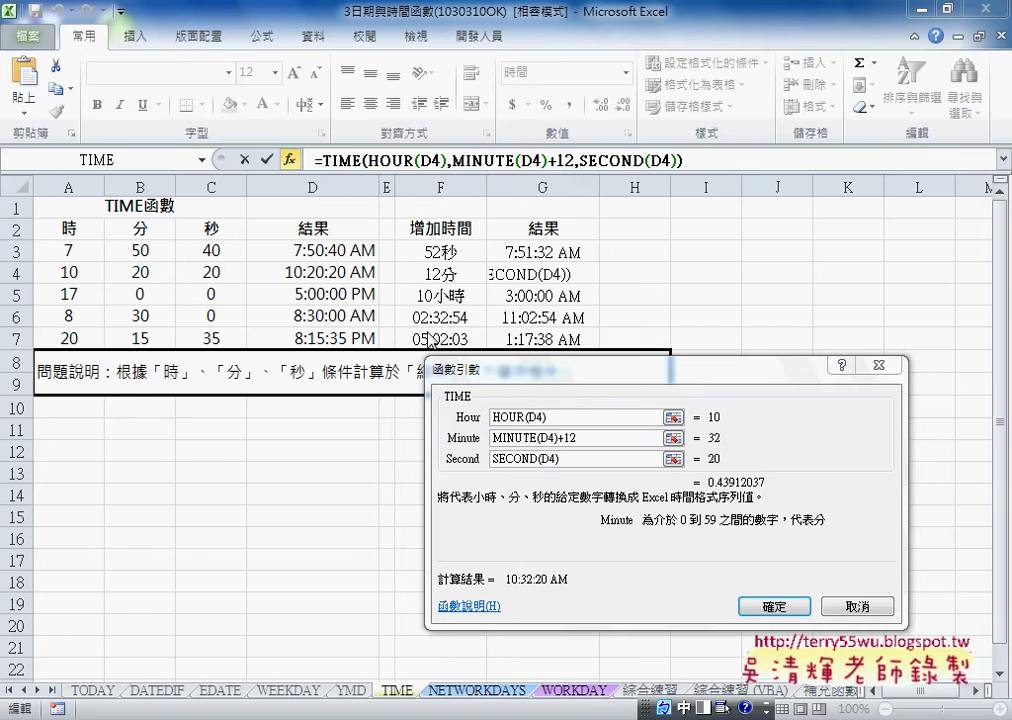
pyautogui.click(858, 606)
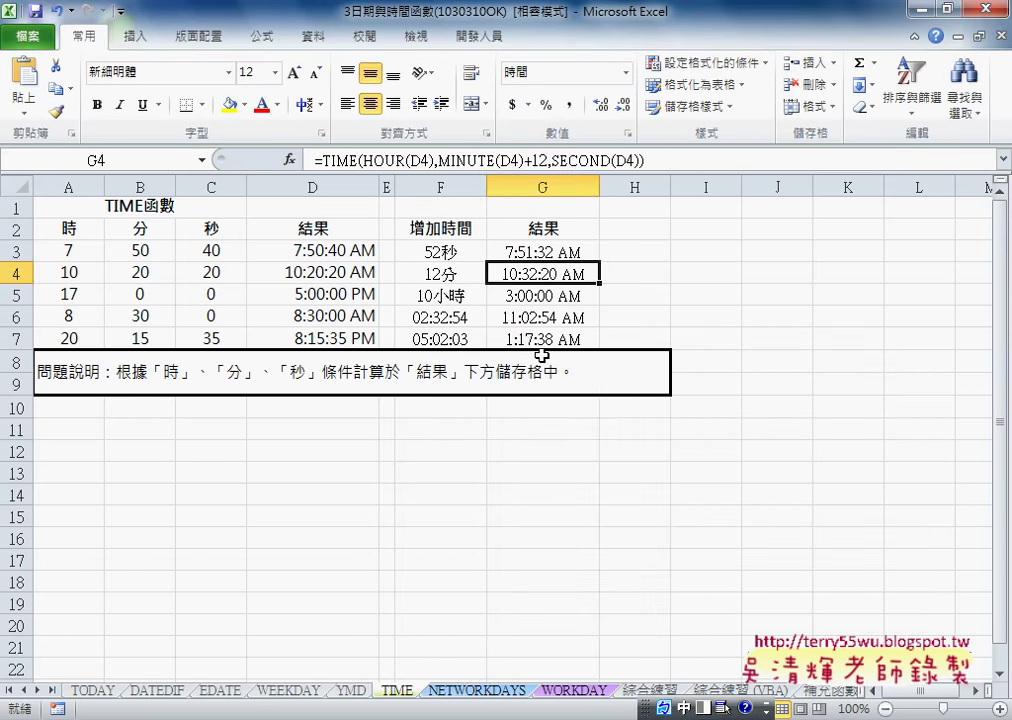
pyautogui.click(538, 296)
pyautogui.click(304, 168)
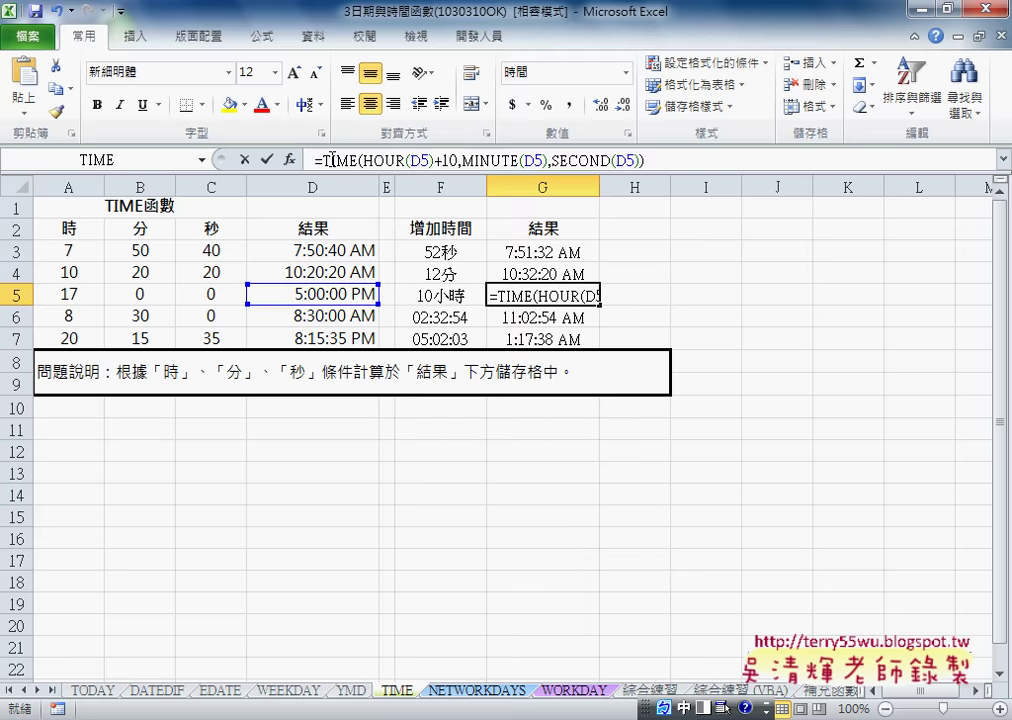
pyautogui.click(289, 159)
pyautogui.moveTo(565, 417); pyautogui.dragTo(546, 418)
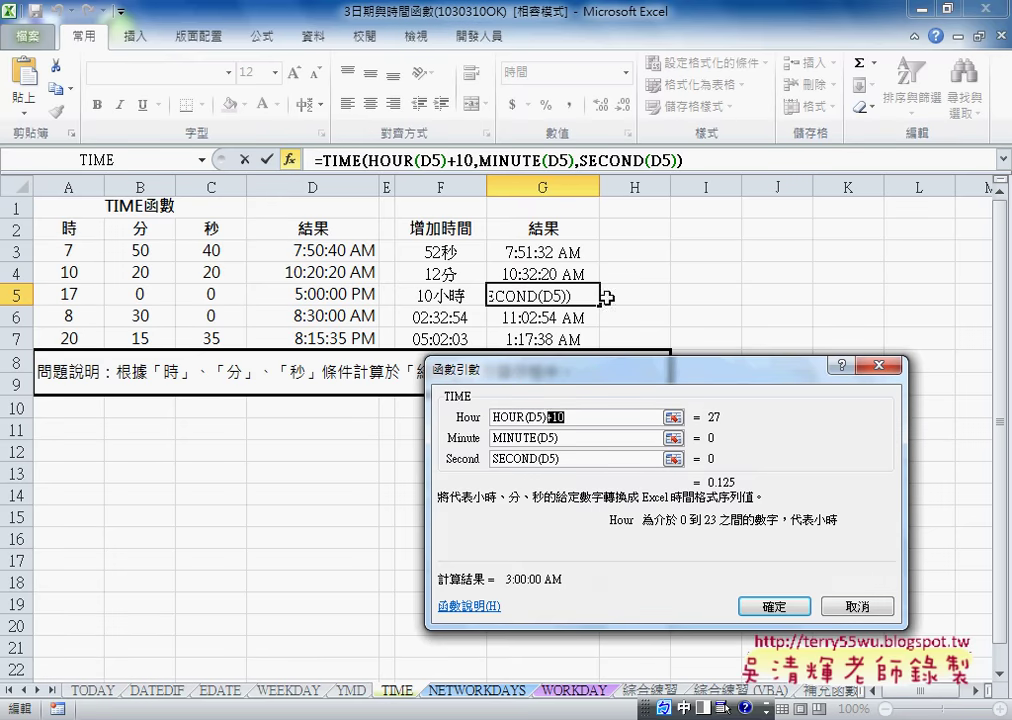
pyautogui.click(779, 608)
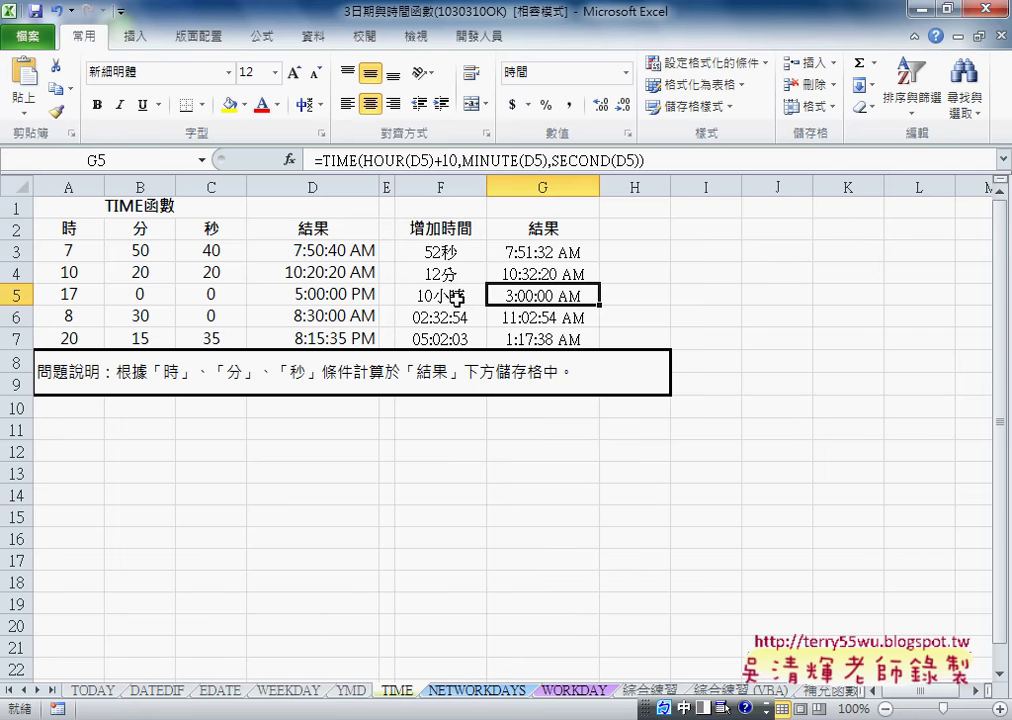
pyautogui.click(459, 318)
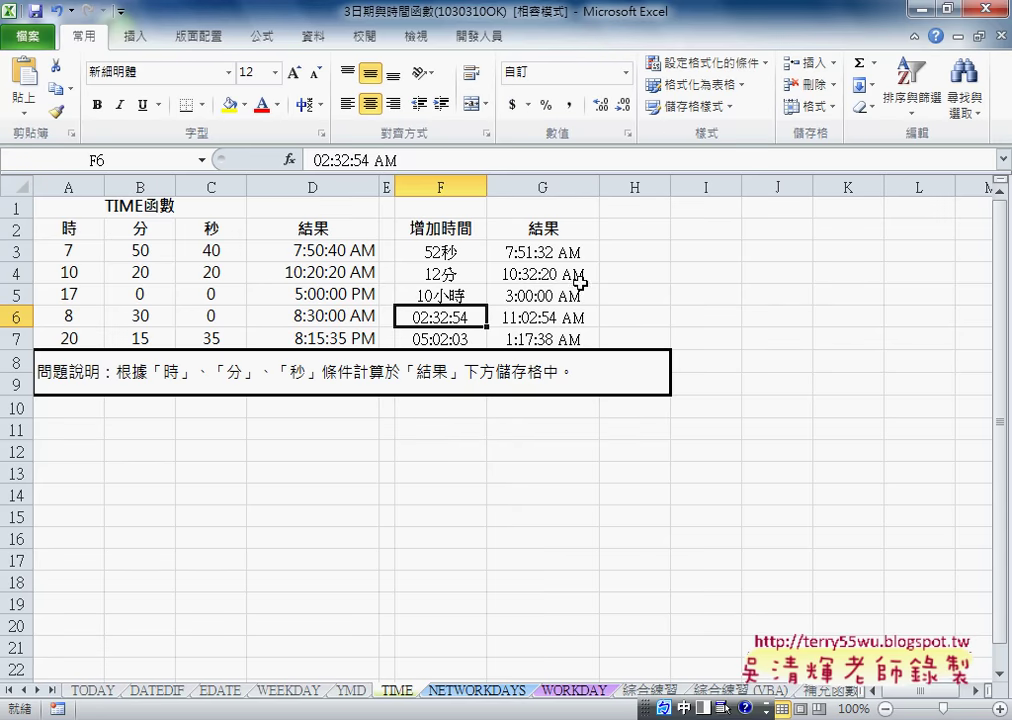
pyautogui.click(560, 312)
pyautogui.click(330, 160)
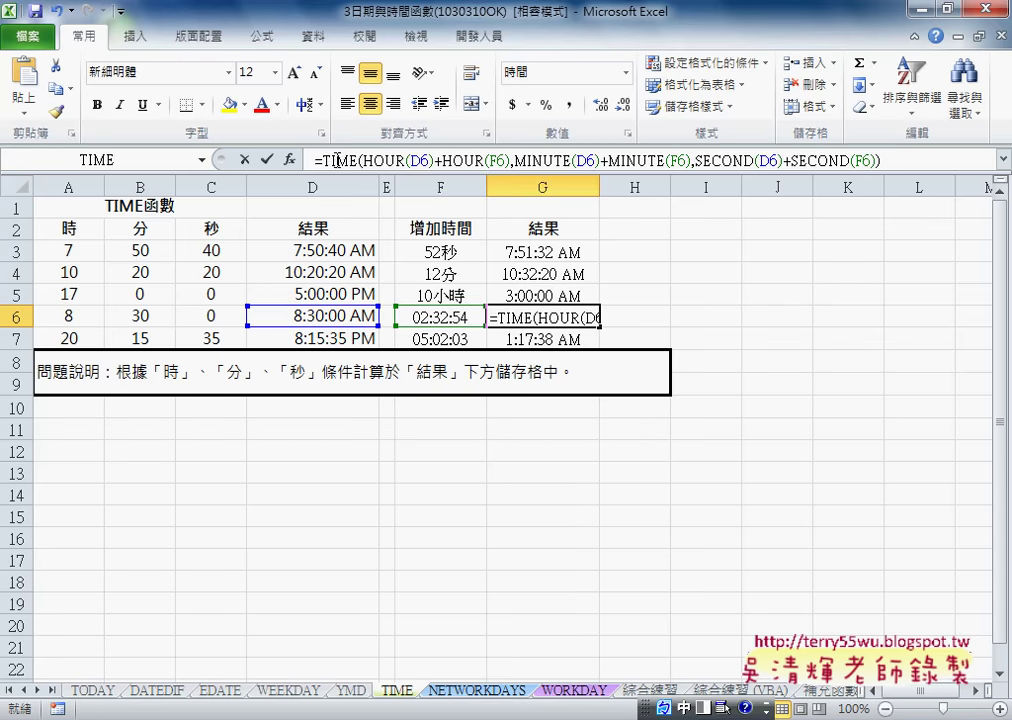
pyautogui.click(289, 160)
pyautogui.moveTo(804, 410)
pyautogui.mouseDown()
pyautogui.moveTo(590, 388)
pyautogui.moveTo(569, 411)
pyautogui.mouseUp()
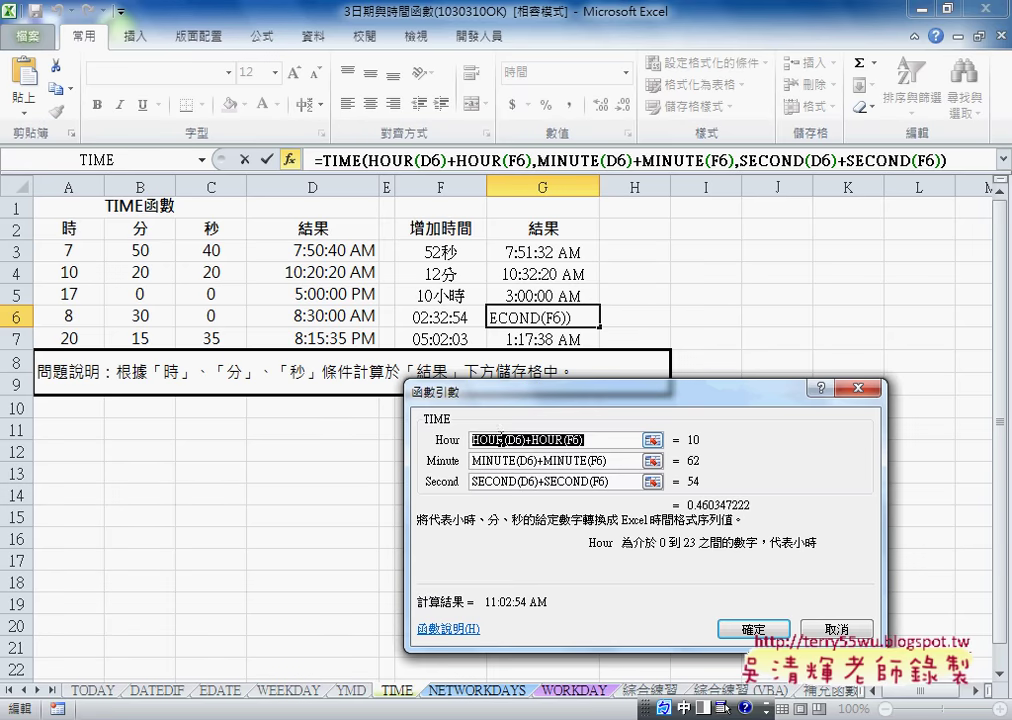
pyautogui.click(527, 439)
pyautogui.moveTo(527, 439); pyautogui.dragTo(470, 440)
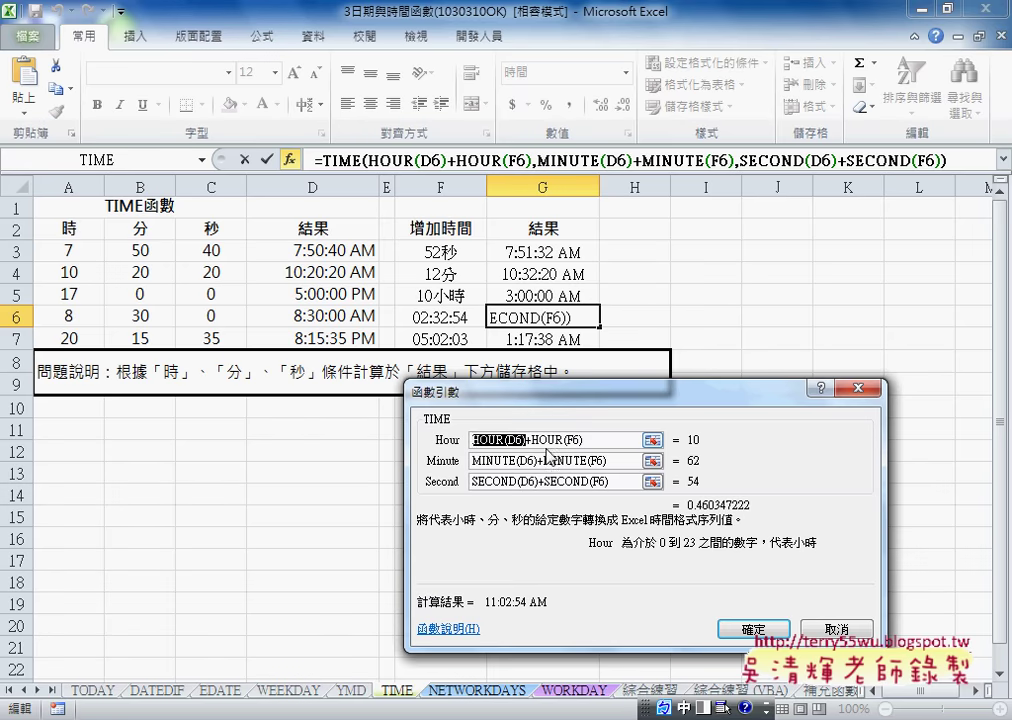
pyautogui.moveTo(532, 440); pyautogui.dragTo(583, 441)
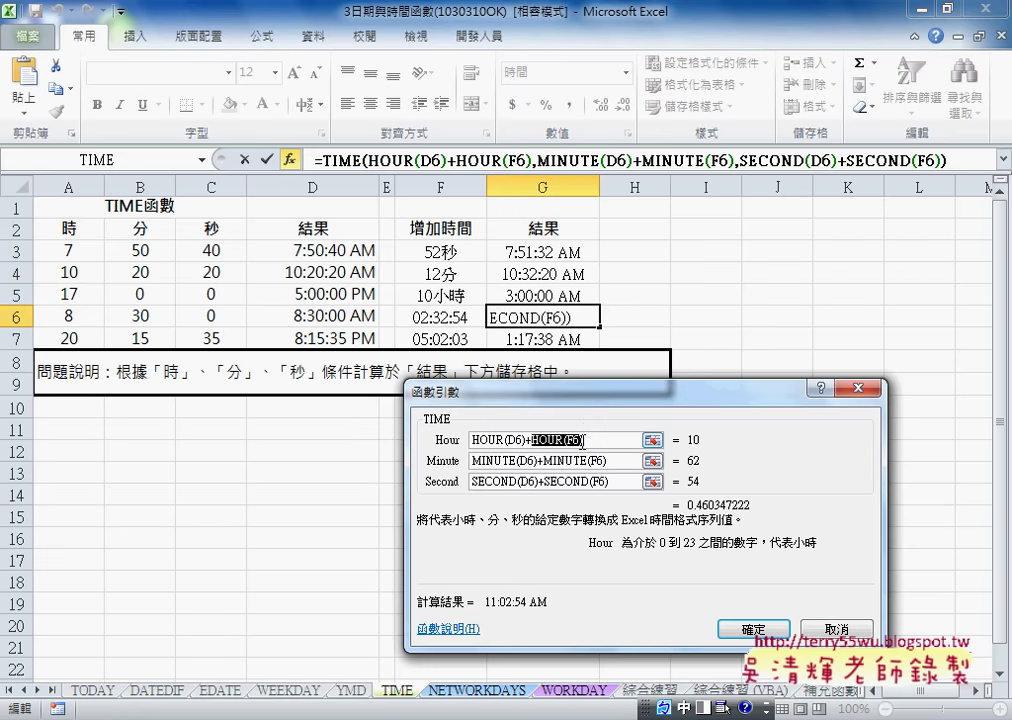
pyautogui.press('Tab')
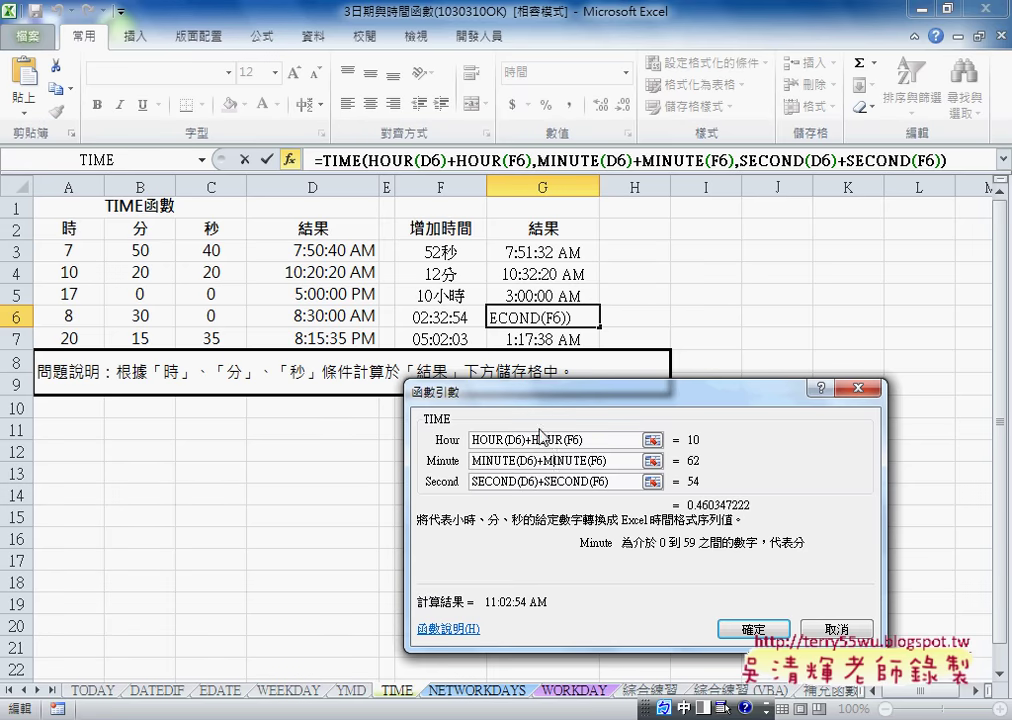
pyautogui.click(585, 484)
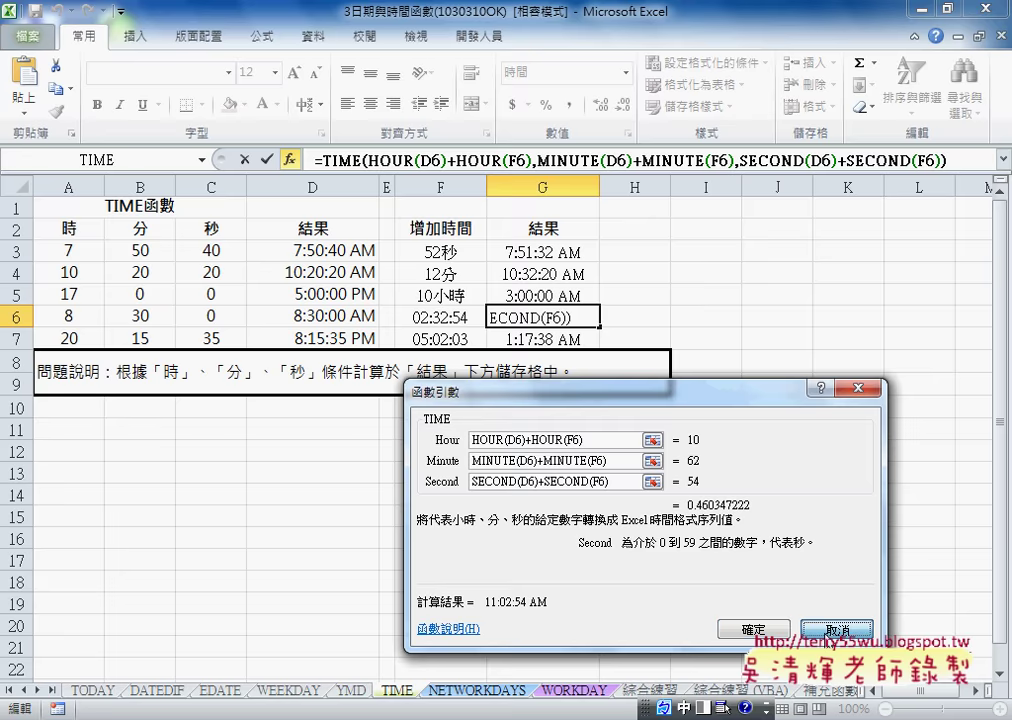
pyautogui.press('Return')
pyautogui.moveTo(452, 252)
pyautogui.mouseDown()
pyautogui.moveTo(449, 281)
pyautogui.moveTo(457, 256)
pyautogui.mouseUp()
pyautogui.click(460, 273)
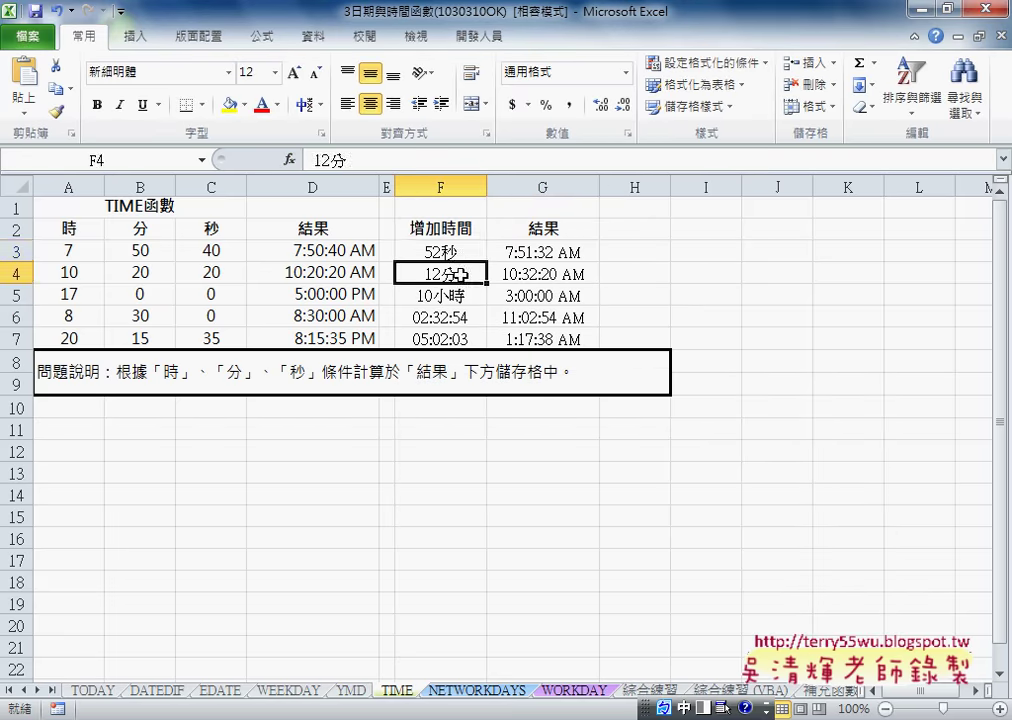
pyautogui.click(463, 294)
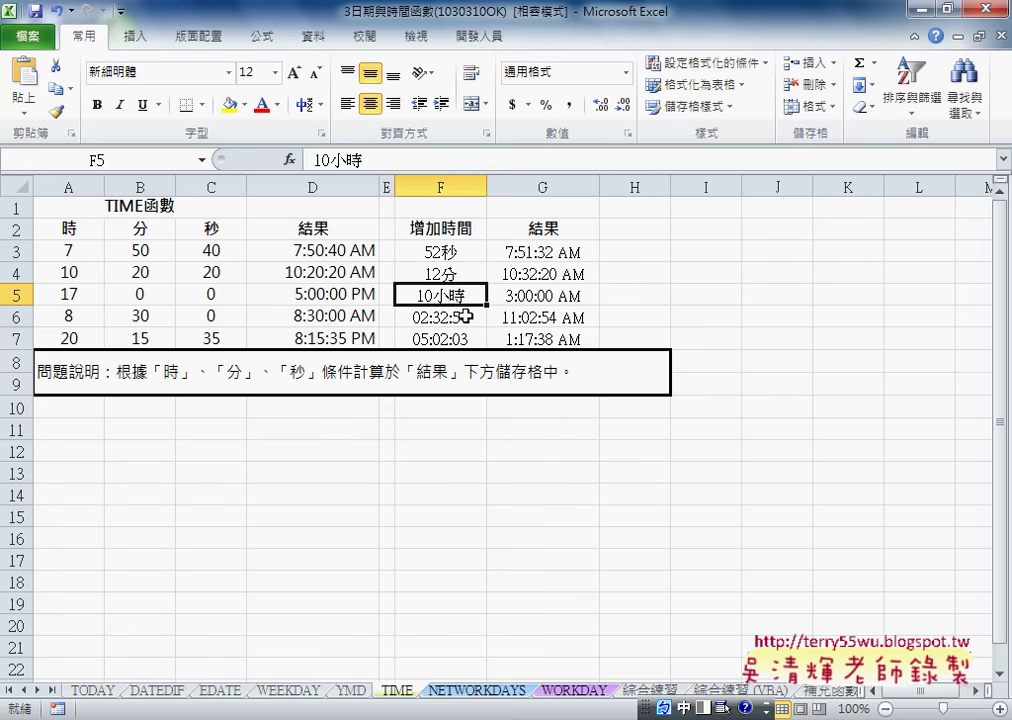
pyautogui.click(462, 316)
pyautogui.click(465, 339)
pyautogui.click(462, 316)
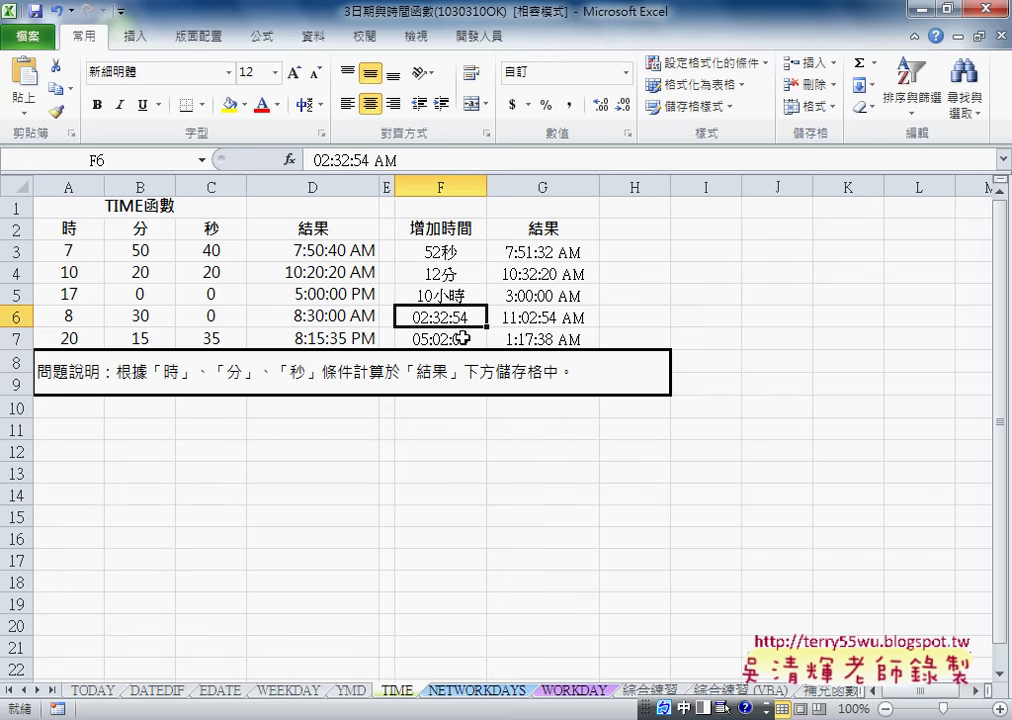
pyautogui.click(465, 339)
pyautogui.click(540, 317)
pyautogui.click(541, 339)
pyautogui.moveTo(541, 254); pyautogui.dragTo(543, 336)
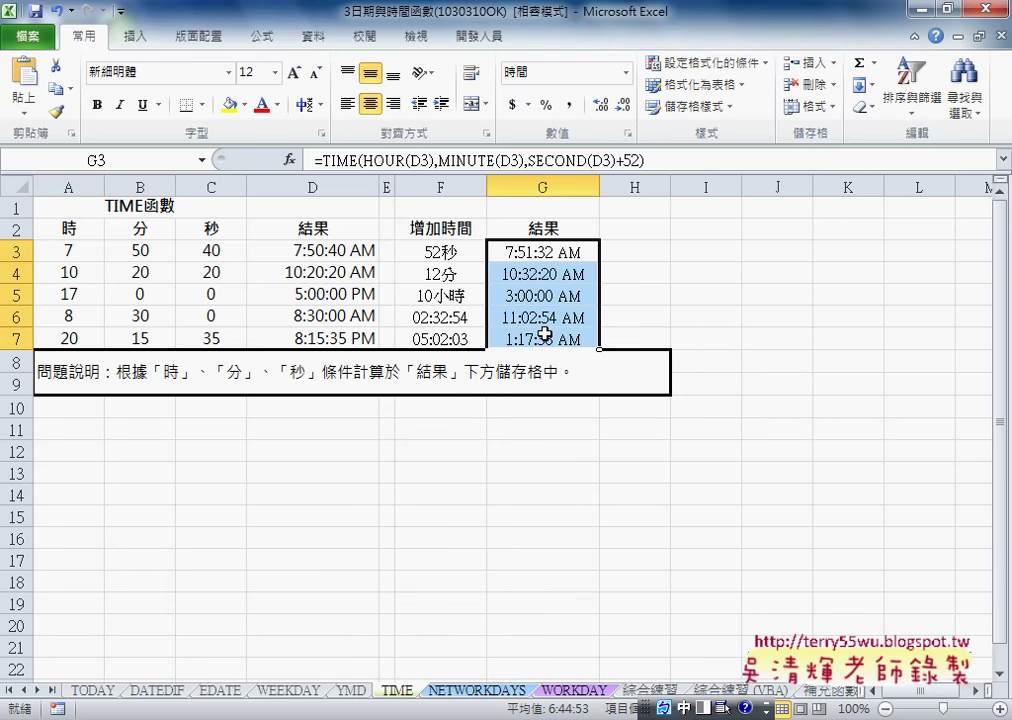